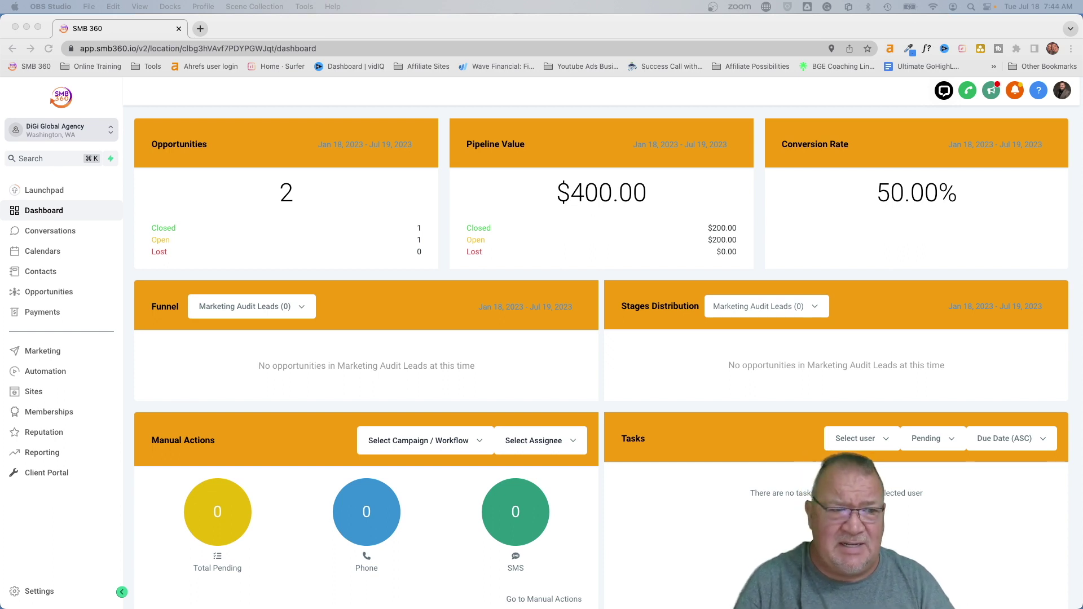
# Step: Open the second contact's record and turn on DND for all channels
pyautogui.click(41, 272)
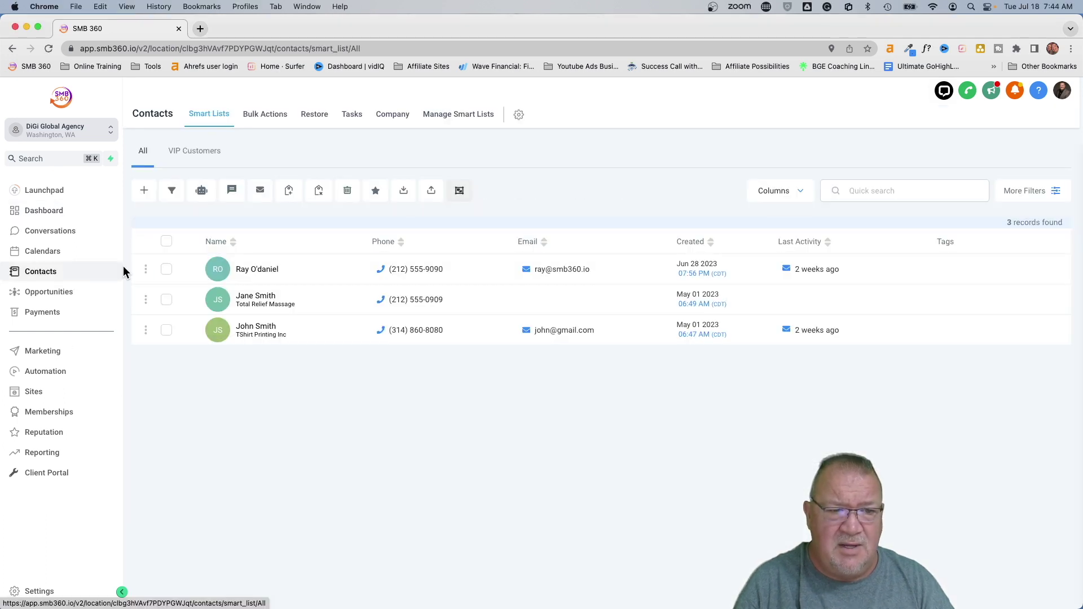
pyautogui.click(251, 297)
pyautogui.scroll(-15, 249, 296)
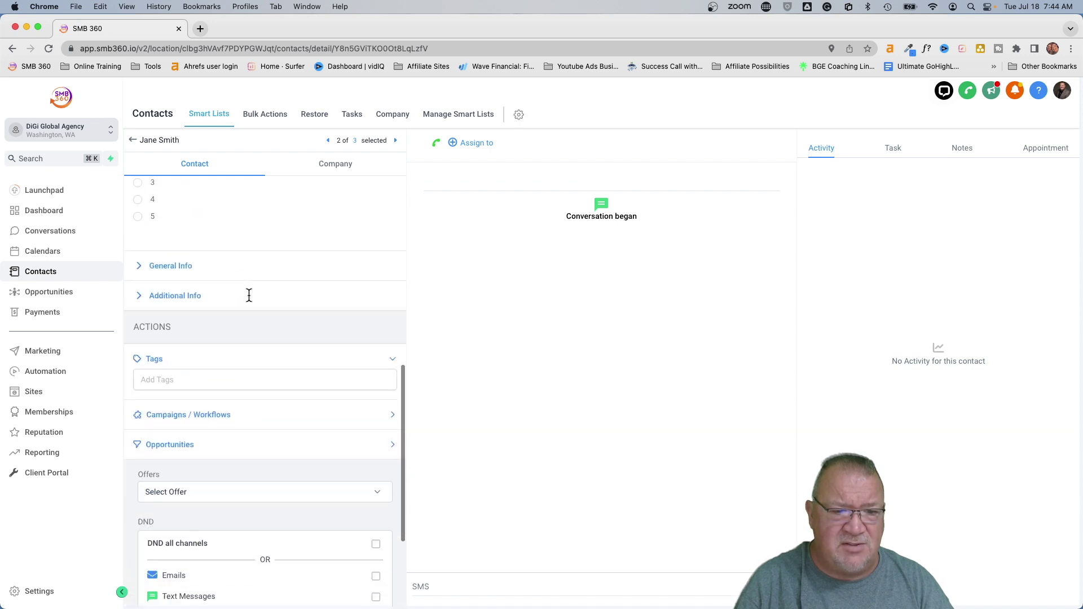
pyautogui.scroll(10, 250, 302)
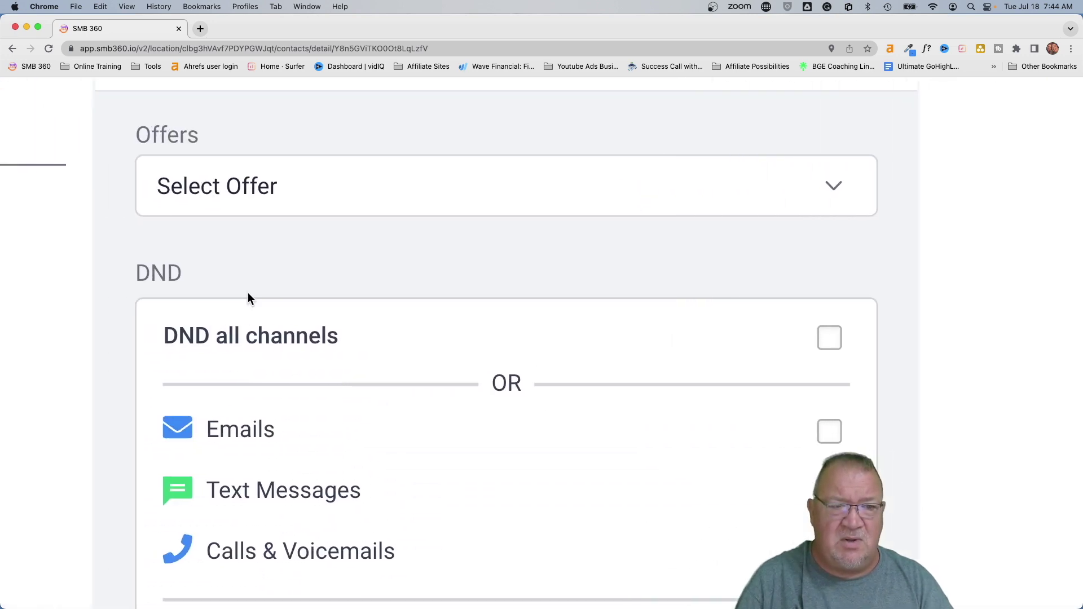
pyautogui.scroll(-3, 248, 292)
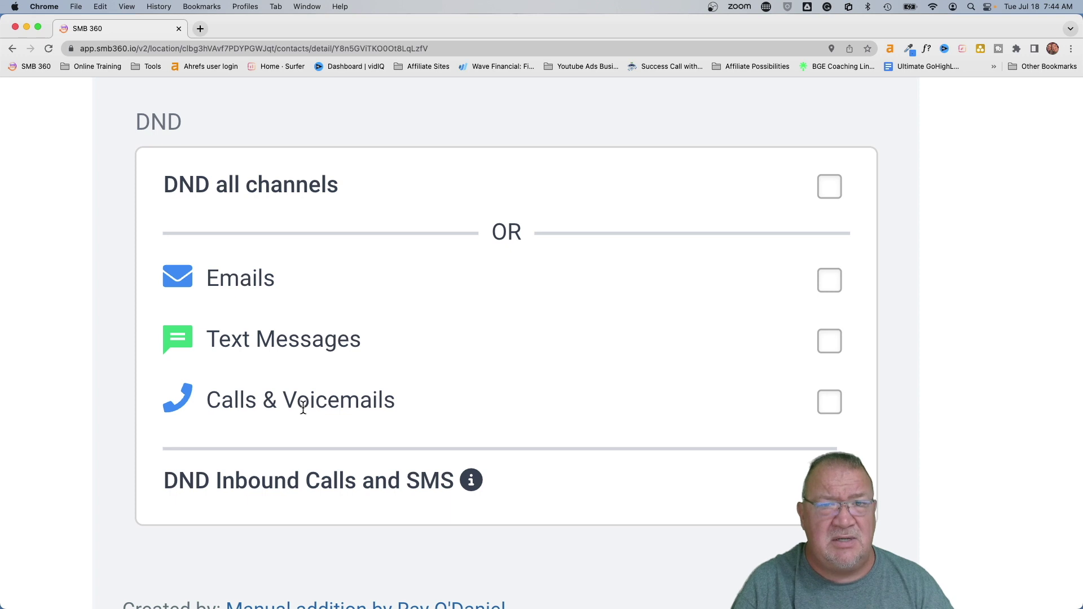
pyautogui.click(830, 189)
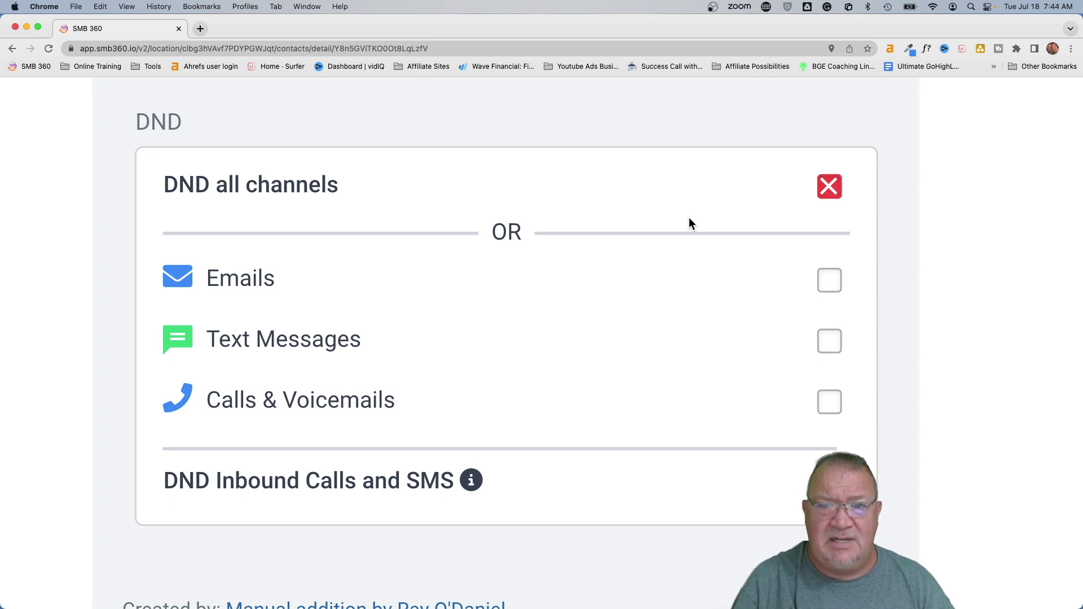
pyautogui.click(825, 190)
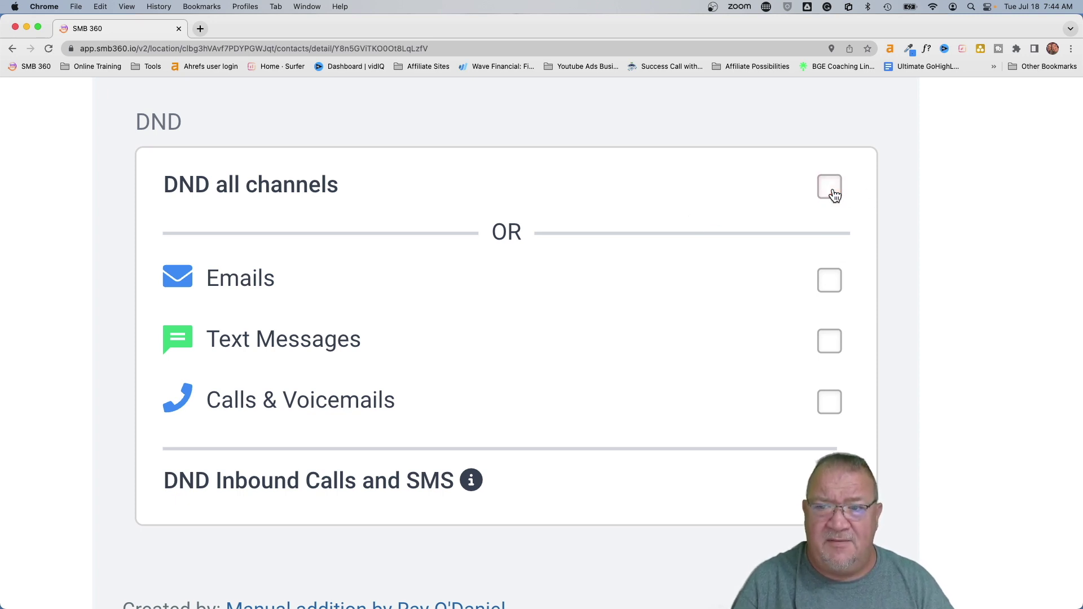
pyautogui.click(832, 409)
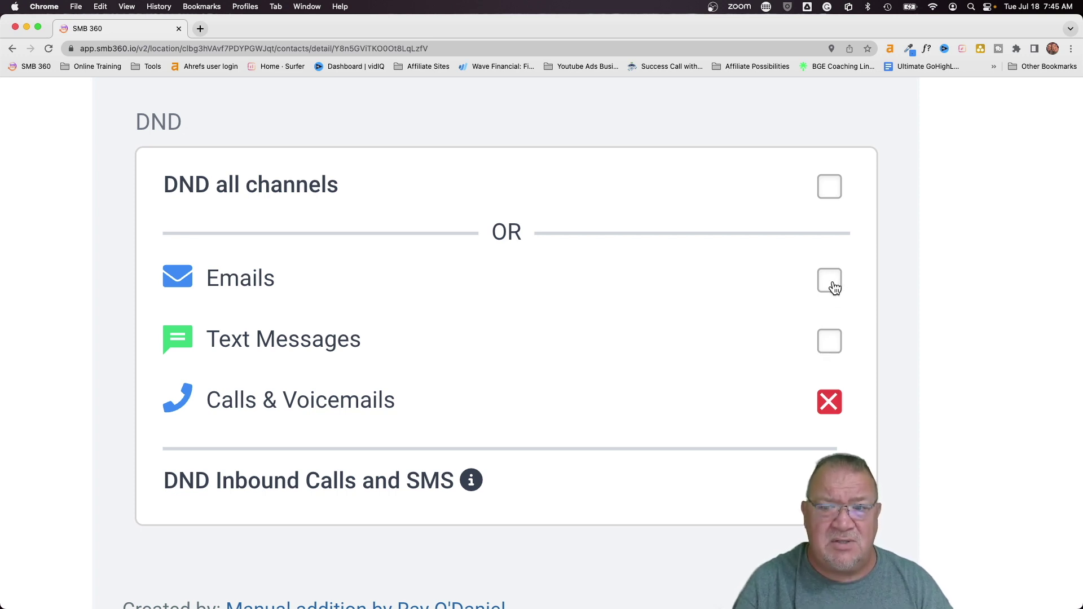
pyautogui.click(833, 398)
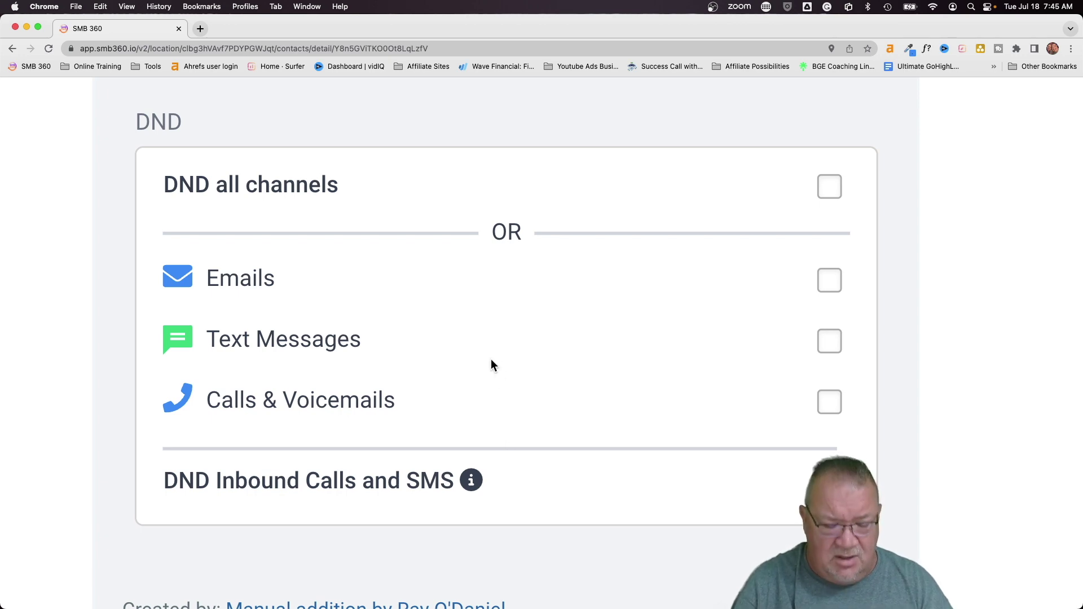
pyautogui.press('super+minus')
pyautogui.press('super+minus')
pyautogui.press('super+minus')
pyautogui.press('super+minus')
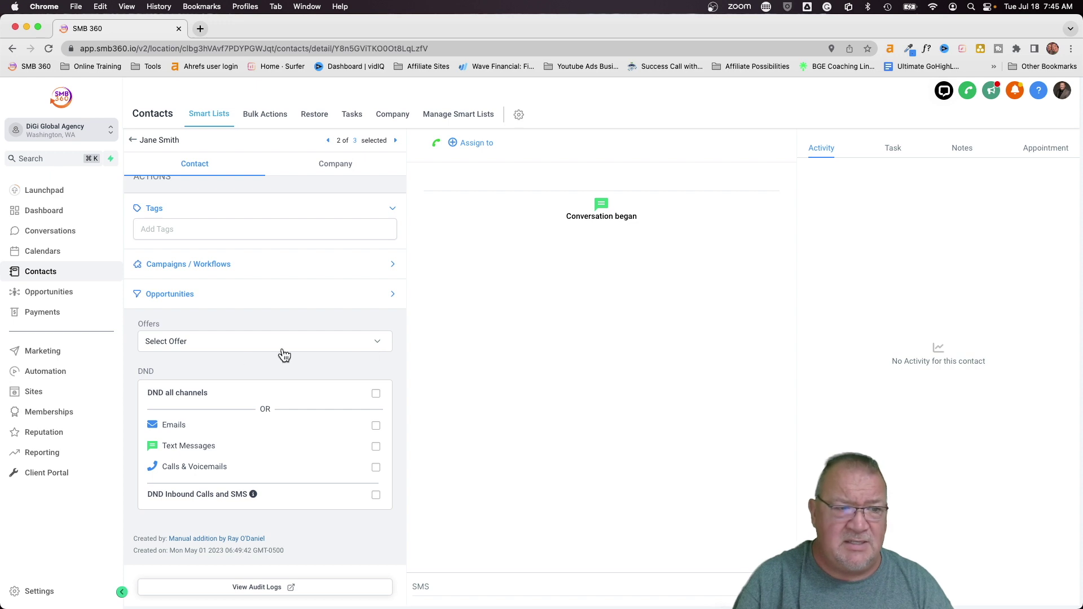
# Step: Open Settings and scroll the Business Profile page to the SMS and email compliance options
pyautogui.click(36, 594)
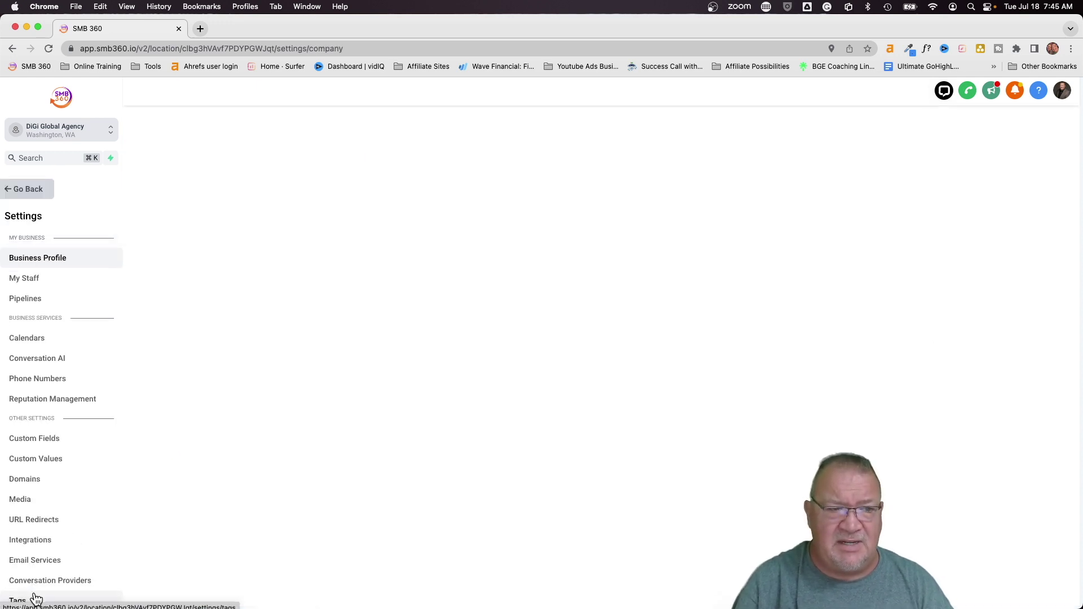
pyautogui.scroll(-7, 812, 448)
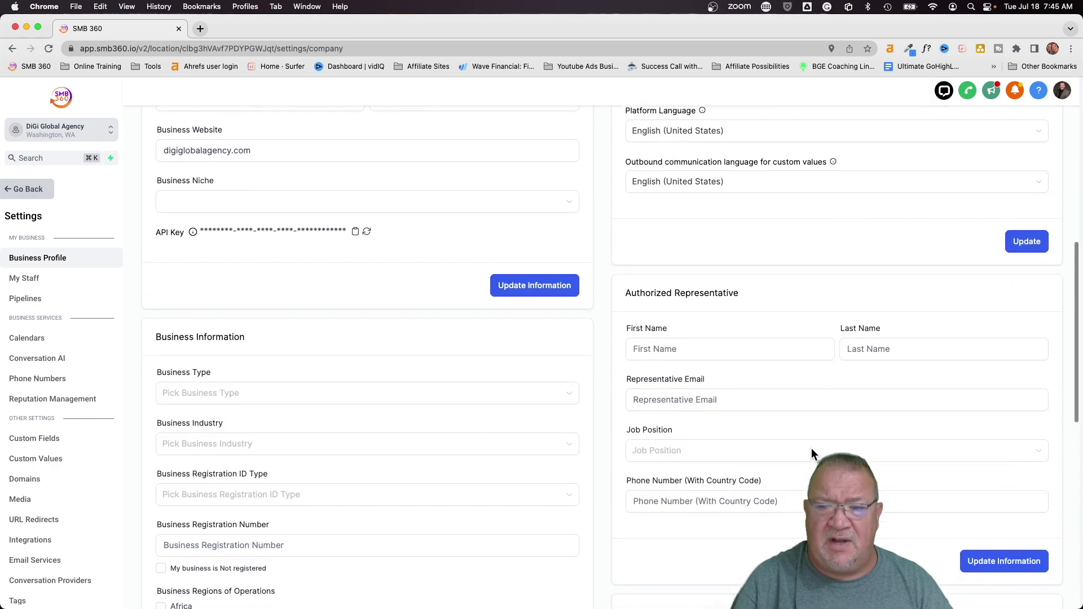
pyautogui.scroll(-9, 811, 448)
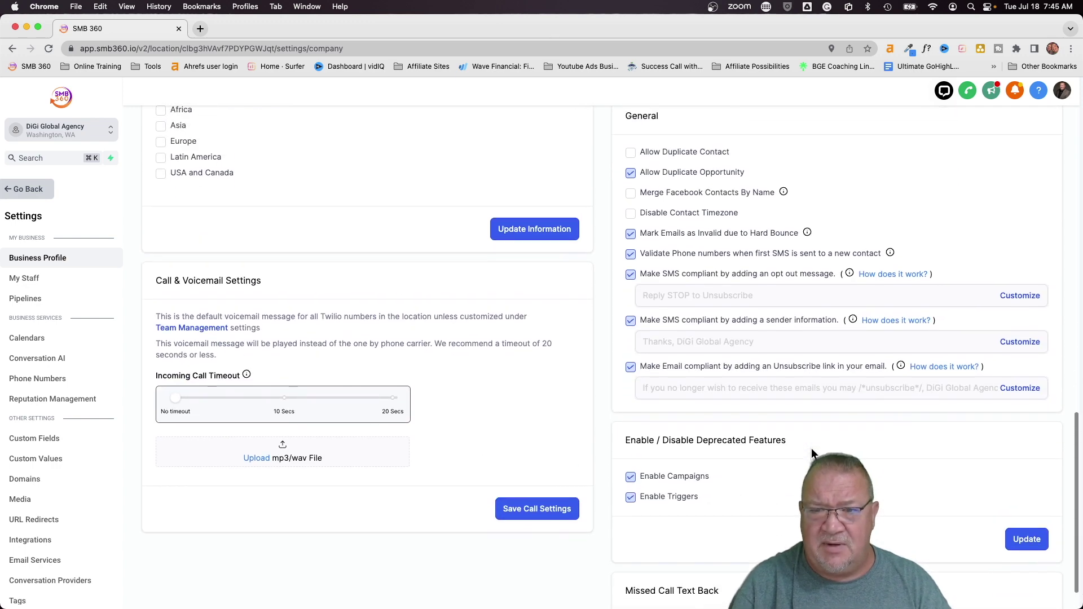
pyautogui.scroll(5, 812, 448)
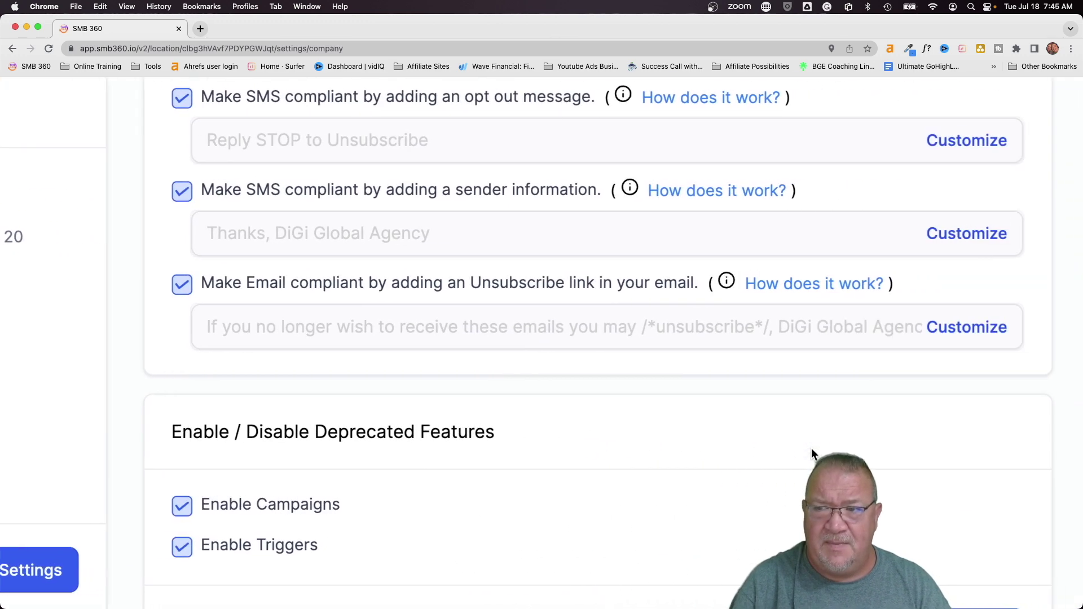
pyautogui.scroll(2, 811, 447)
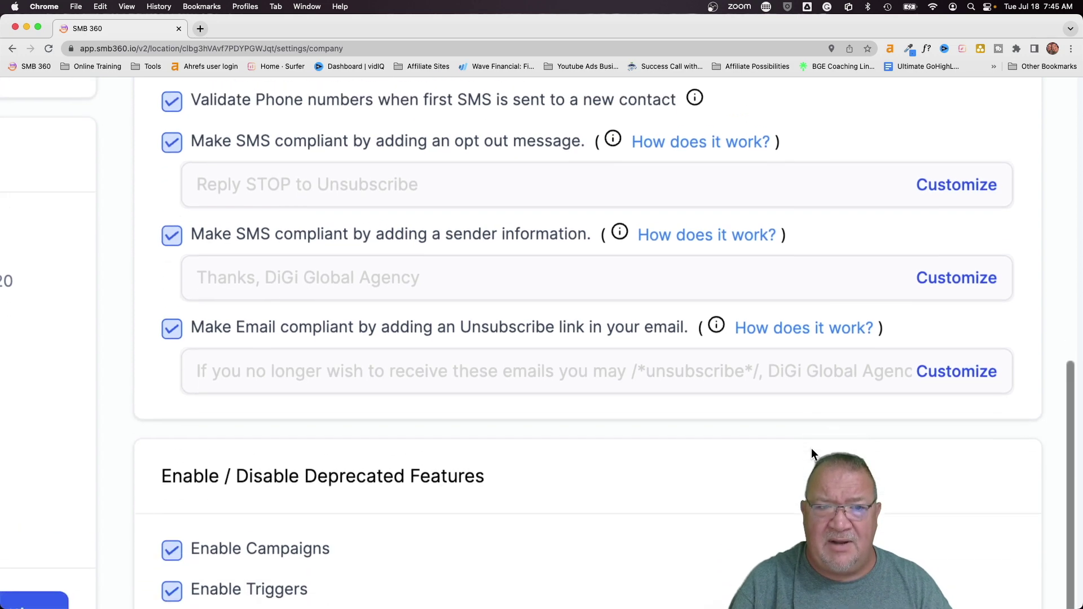
pyautogui.scroll(-2, 811, 448)
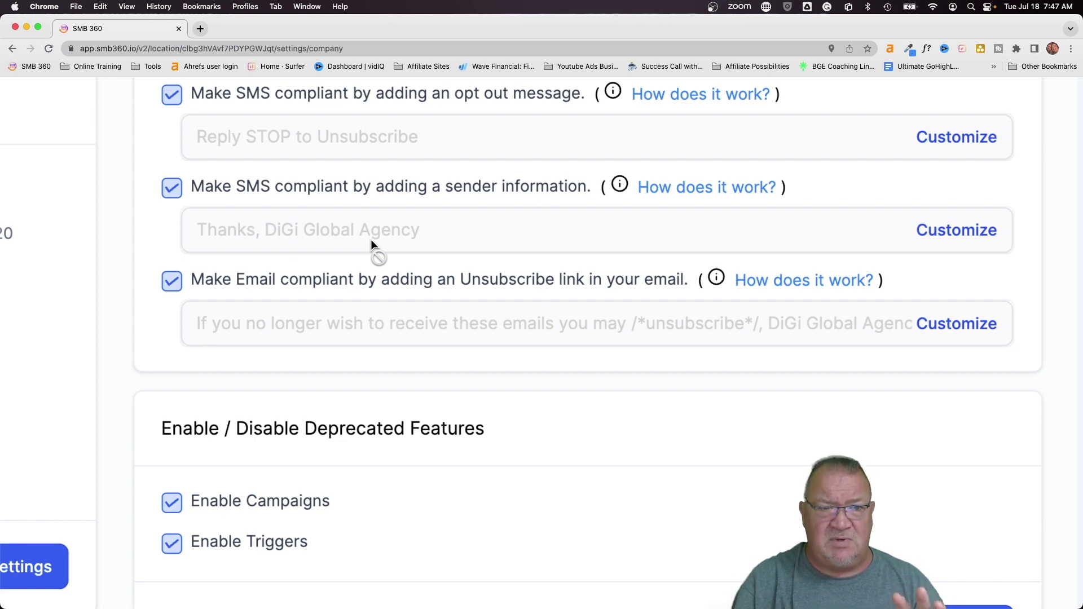
pyautogui.scroll(-2, 371, 239)
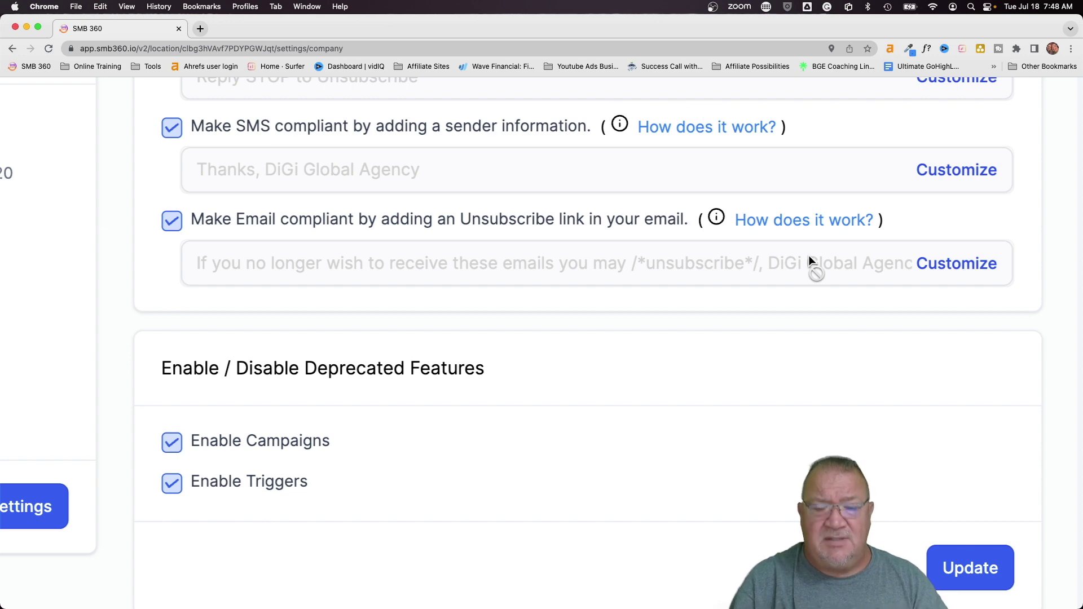
# Step: Reset the browser zoom, leave Settings for the contact record, then go to Automation workflows
pyautogui.press('super+0')
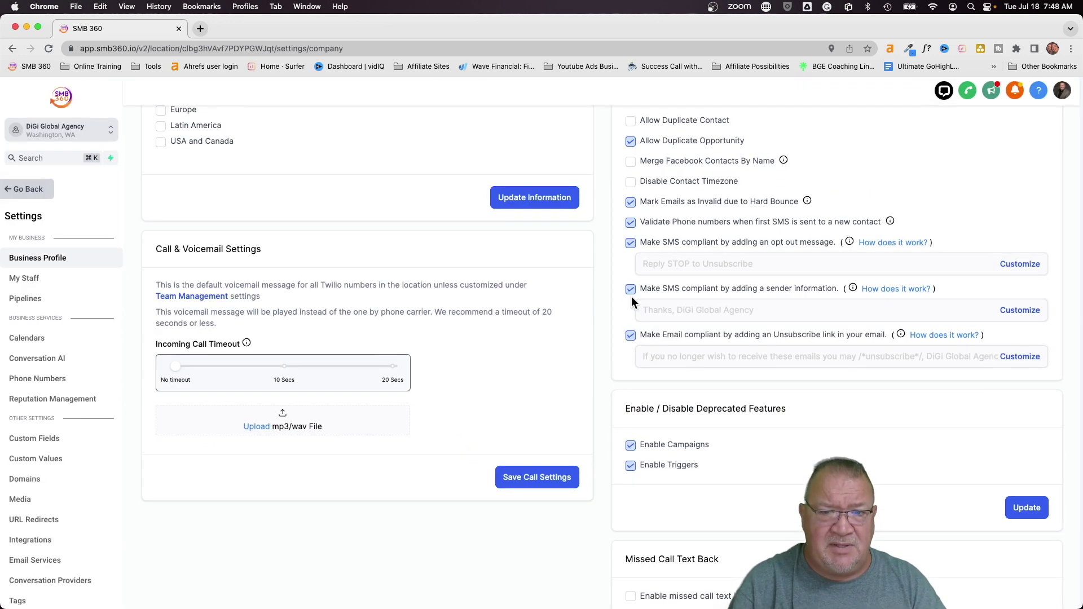
pyautogui.click(20, 192)
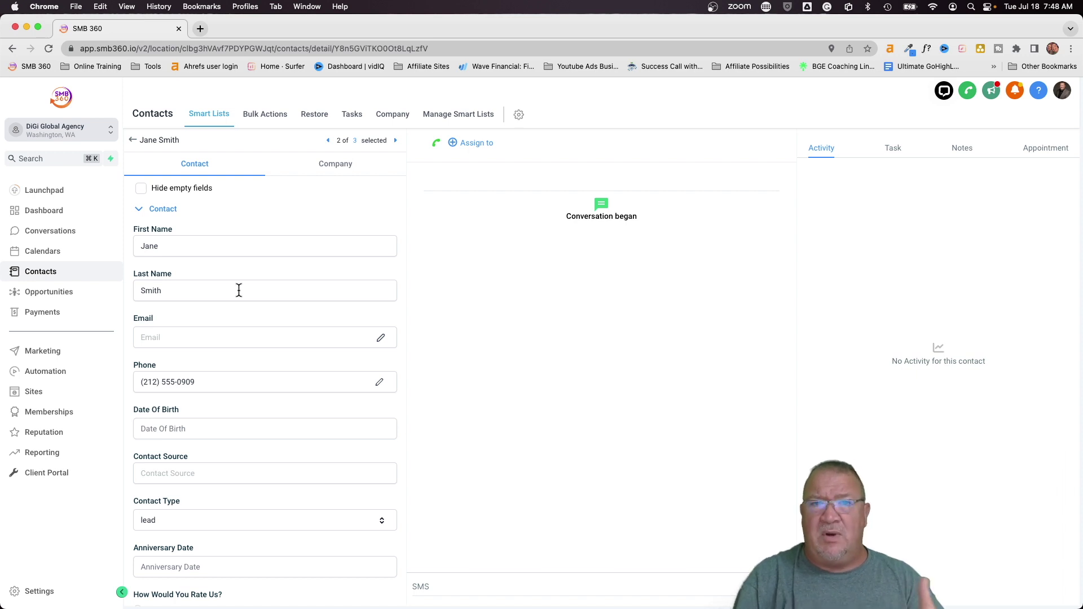
pyautogui.click(42, 370)
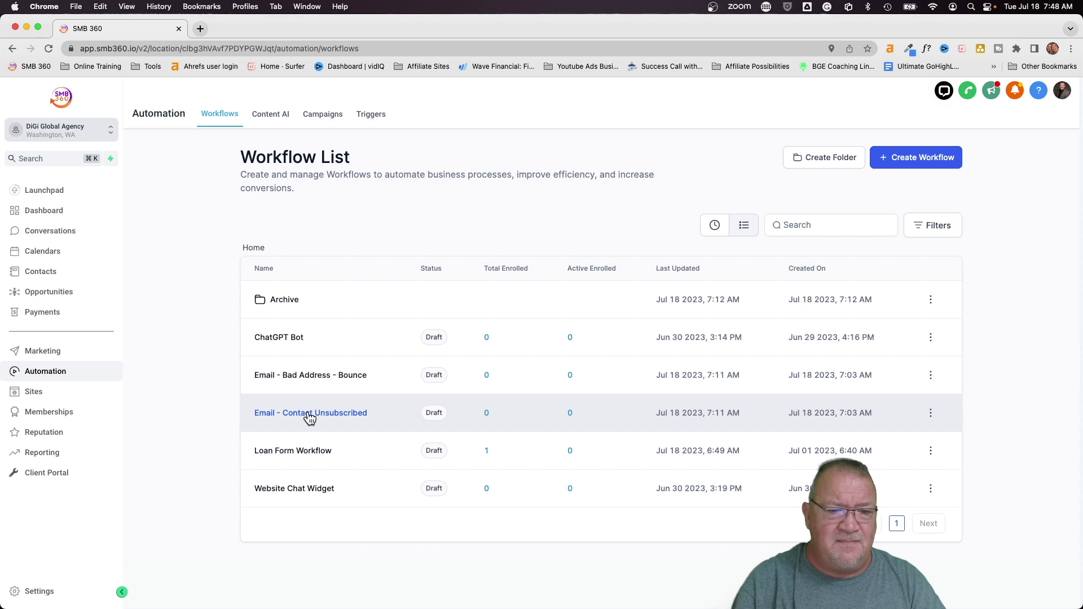
# Step: Open the Email - Contact Unsubscribed workflow and inspect its unsubscribe trigger without changing it
pyautogui.click(309, 416)
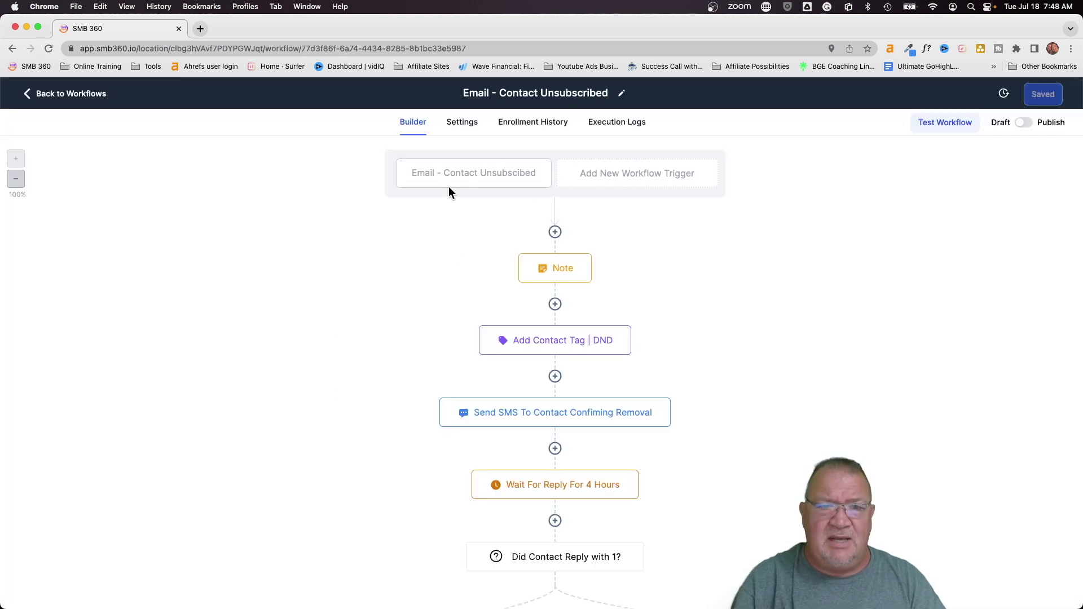
pyautogui.click(458, 176)
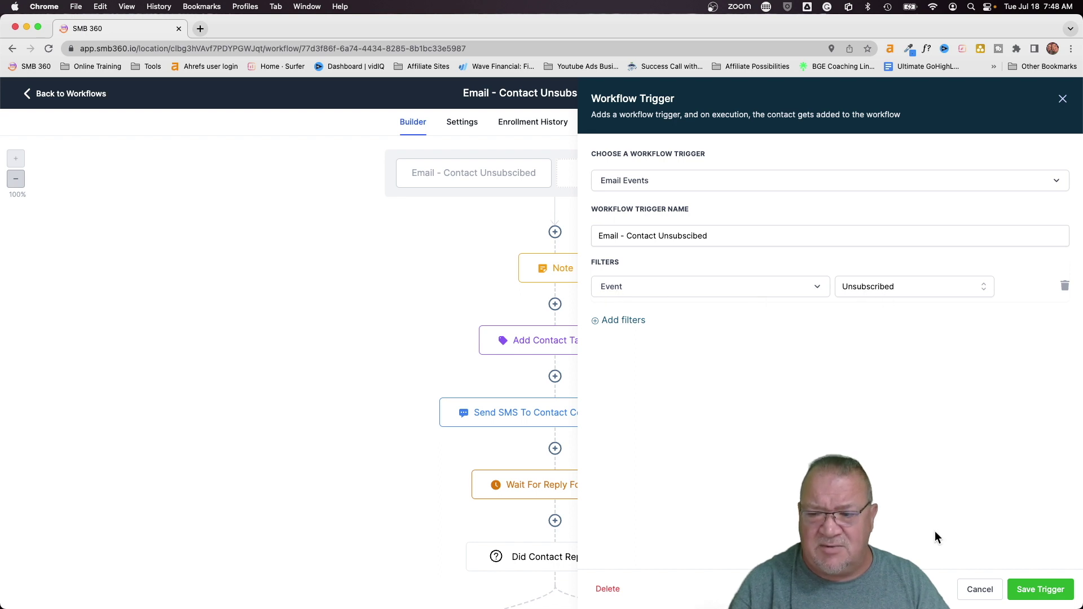
pyautogui.click(980, 590)
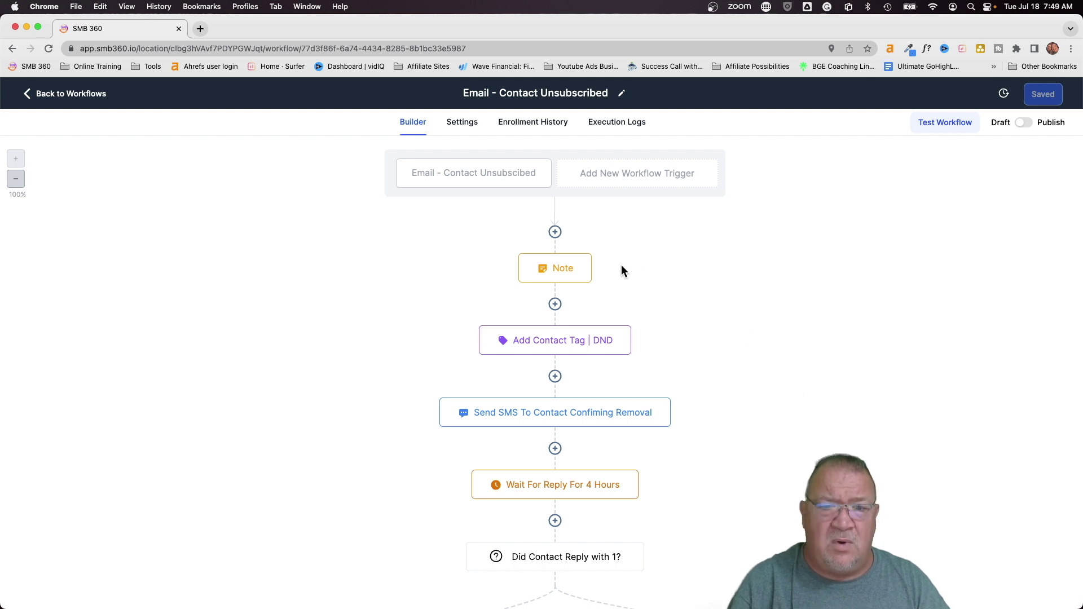
# Step: Review the tags in the Add Contact Tag | DND action, then add a new step above the Note
pyautogui.click(545, 346)
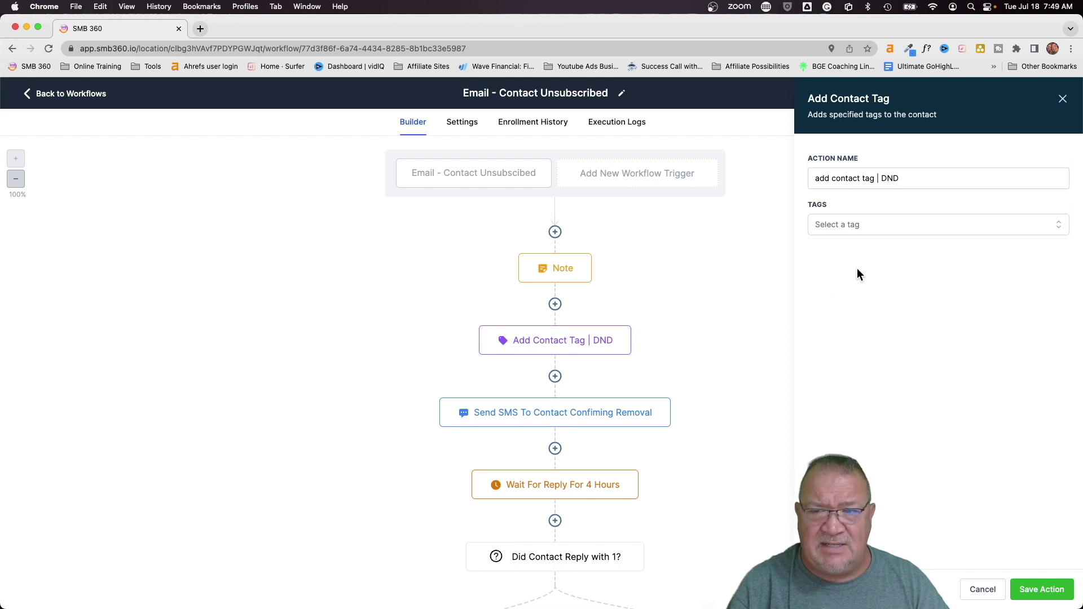
pyautogui.click(855, 223)
pyautogui.click(851, 223)
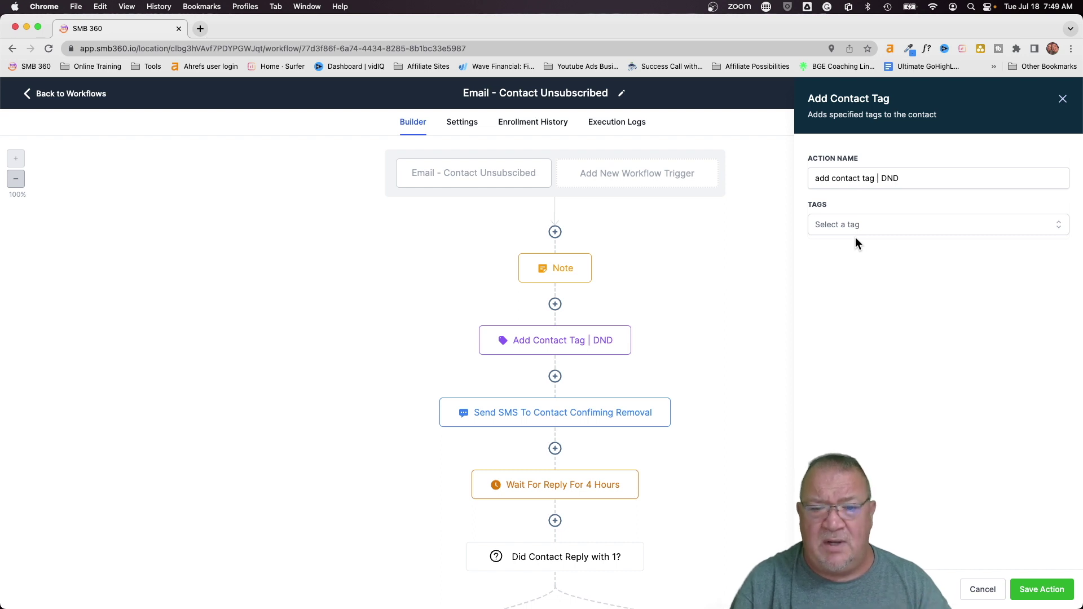
pyautogui.click(555, 232)
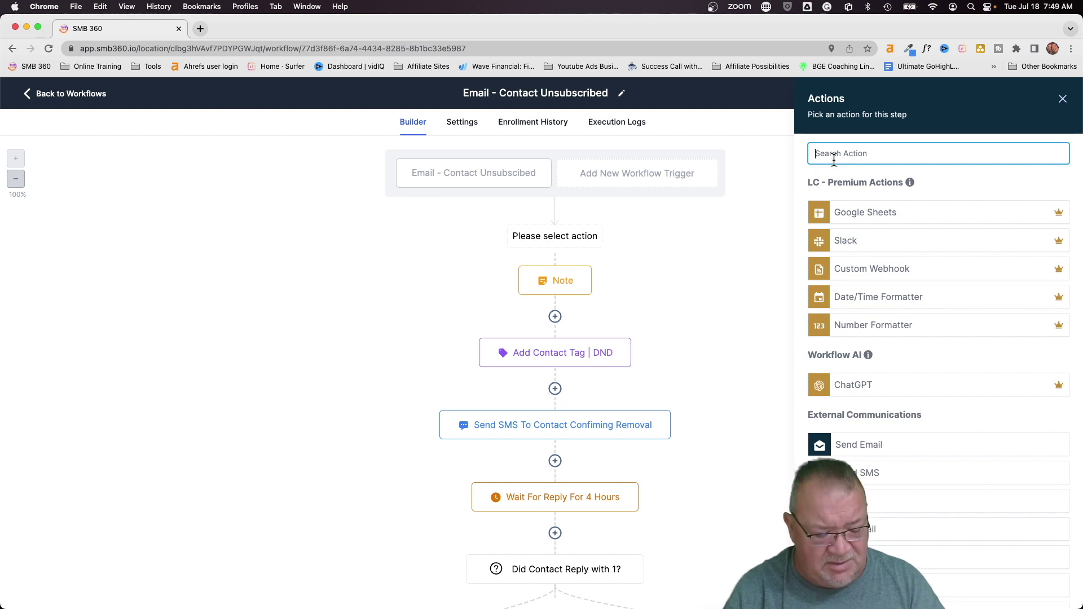
# Step: Add a Set Contact DND action set to Disable DND for specific channels
pyautogui.write('dnd')
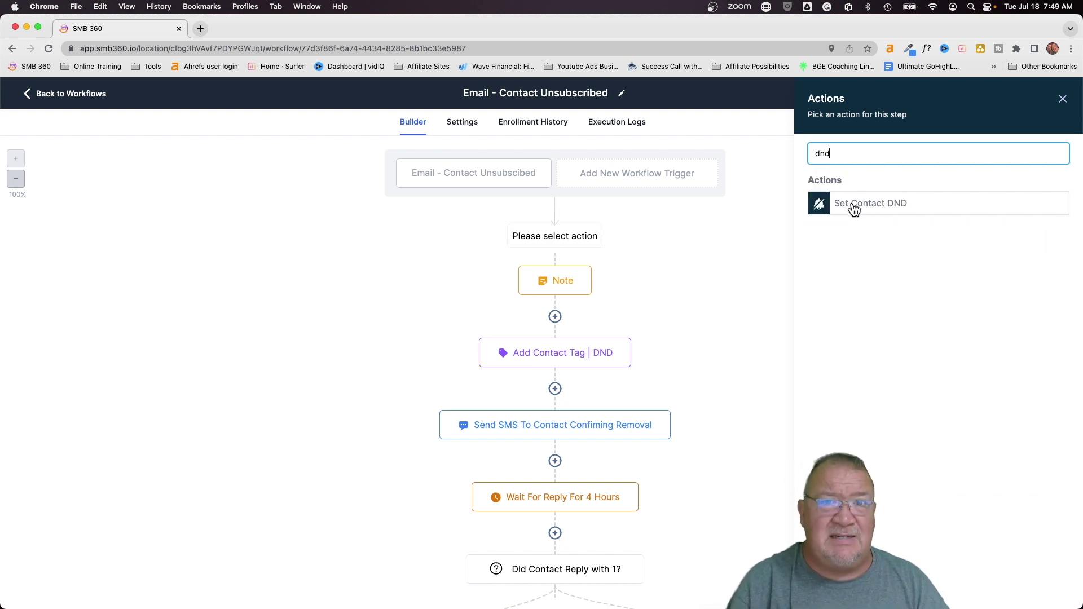
pyautogui.click(853, 207)
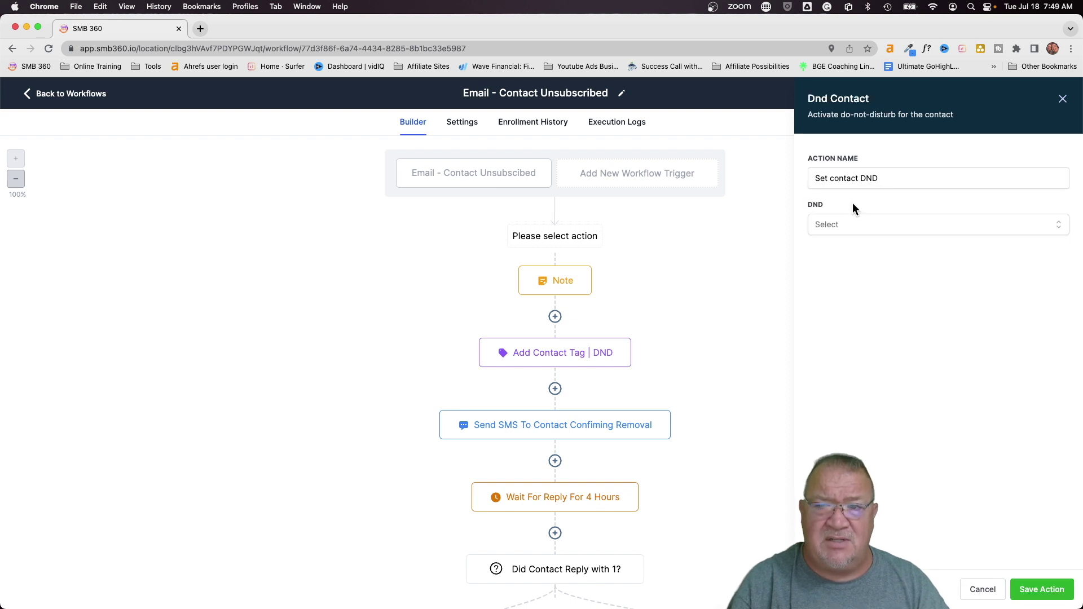
pyautogui.click(830, 228)
pyautogui.scroll(5, 830, 227)
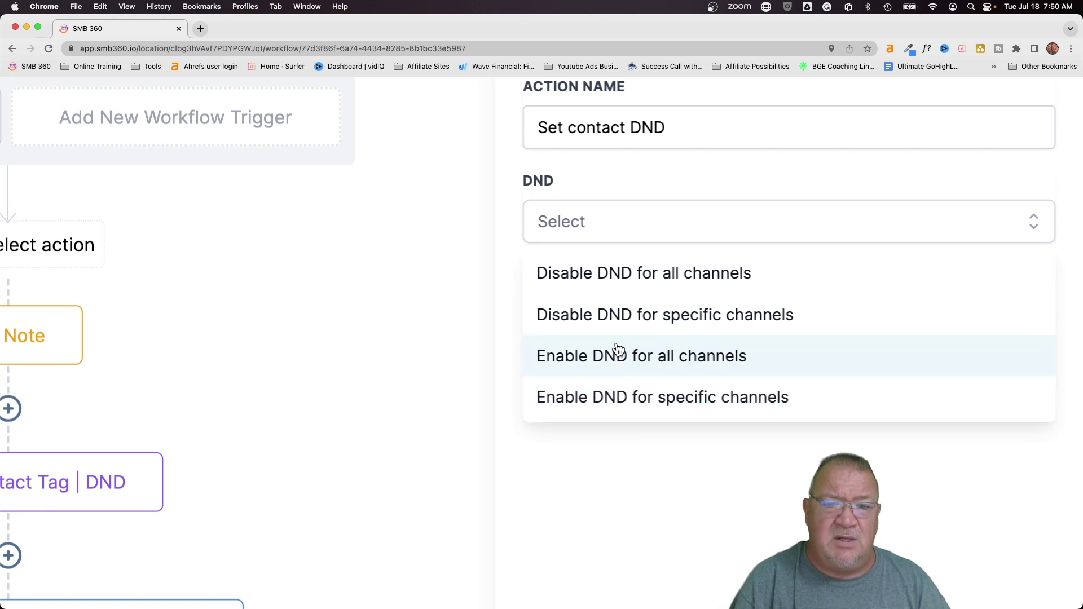
pyautogui.click(593, 318)
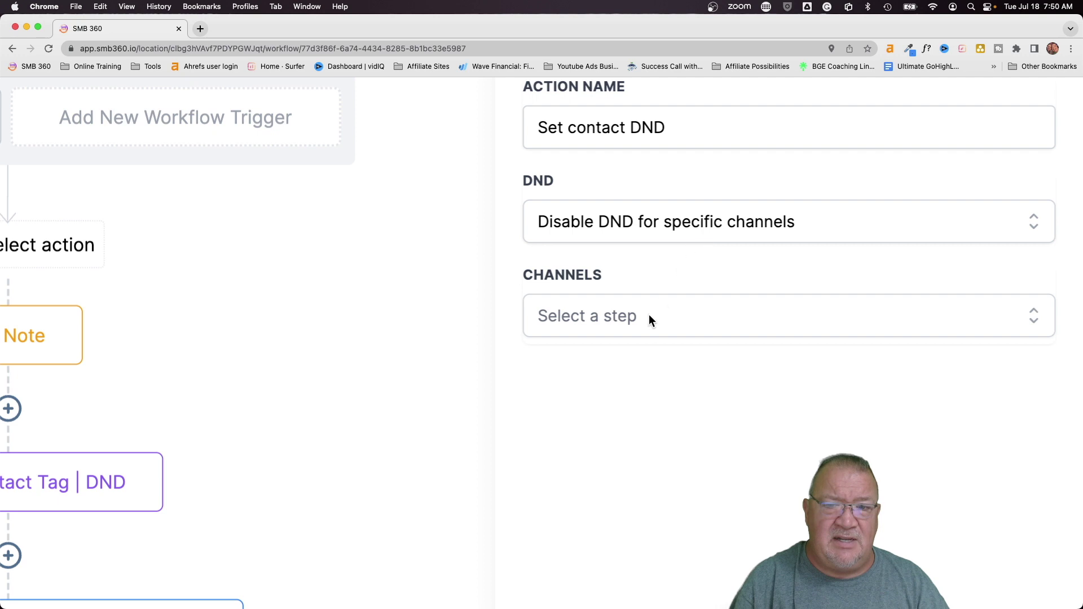
# Step: Choose SMS as the DND channel, save the Set Contact DND action, and return to the workflow list
pyautogui.click(609, 327)
pyautogui.scroll(-5, 609, 329)
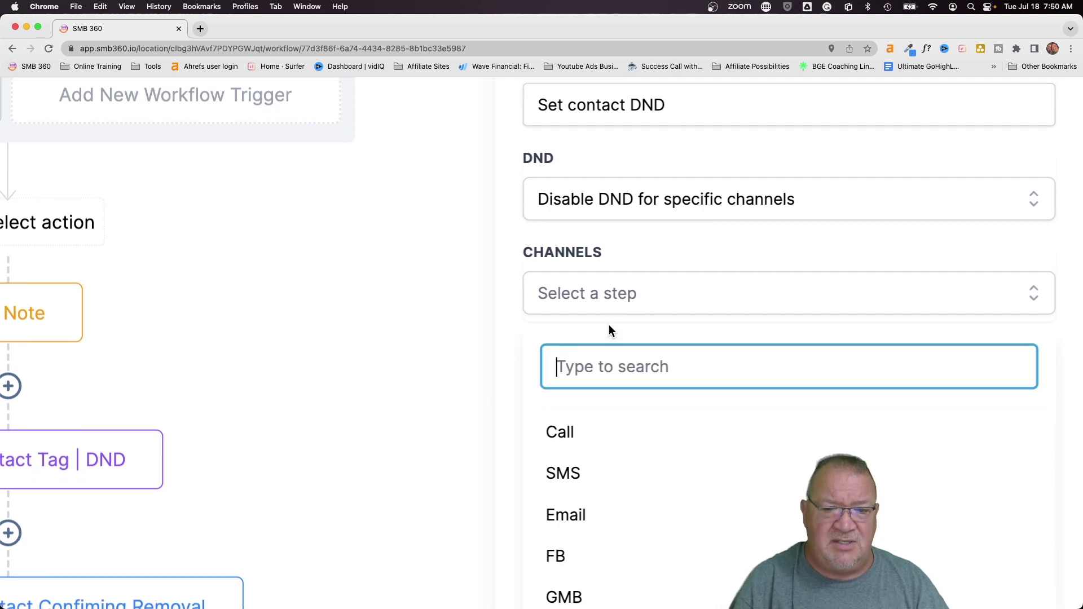
pyautogui.scroll(-3, 625, 336)
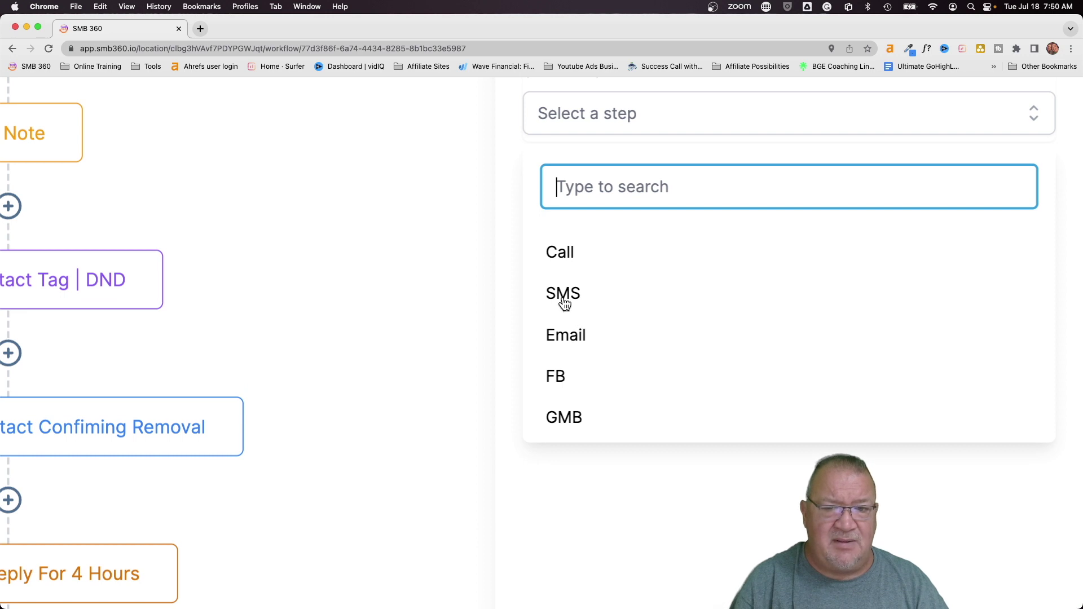
pyautogui.click(563, 297)
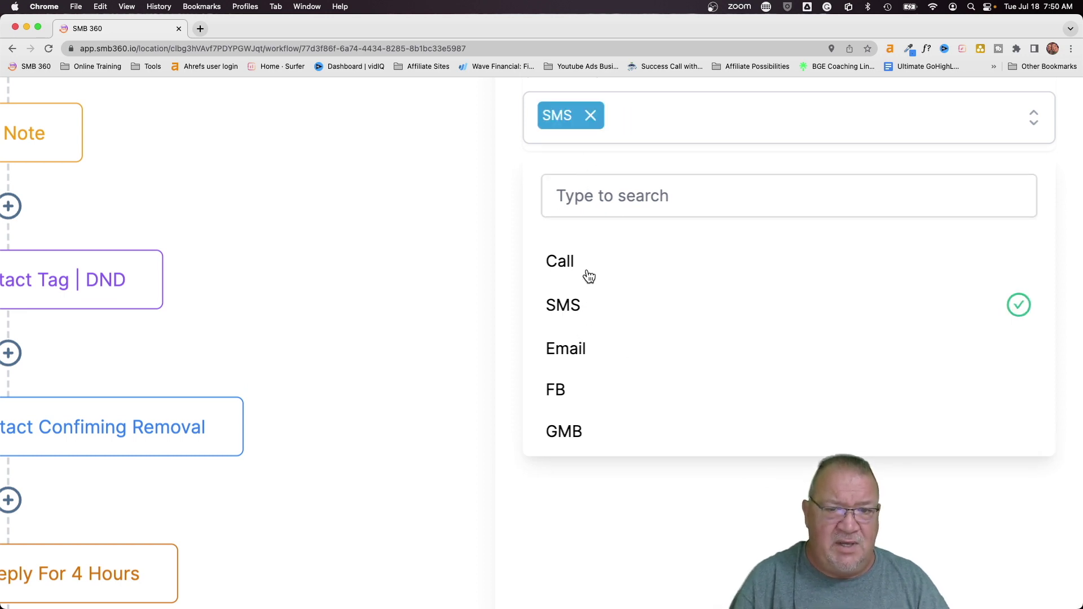
pyautogui.click(691, 515)
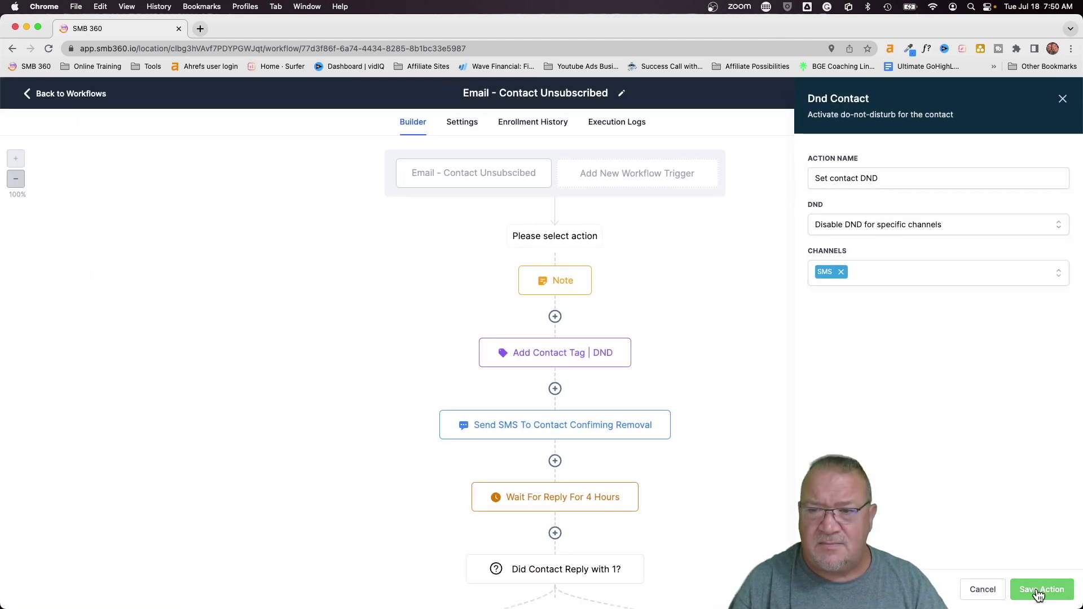
pyautogui.click(1037, 588)
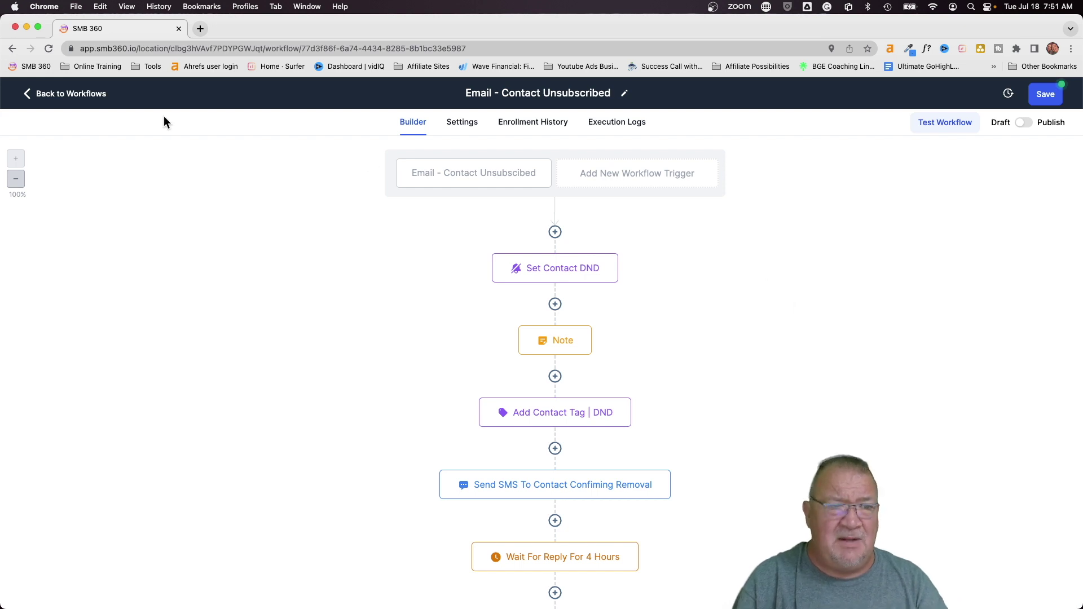
pyautogui.click(57, 94)
# Step: Leave the workflow unsaved and tick Calls & Voicemails DND on the second contact
pyautogui.click(656, 378)
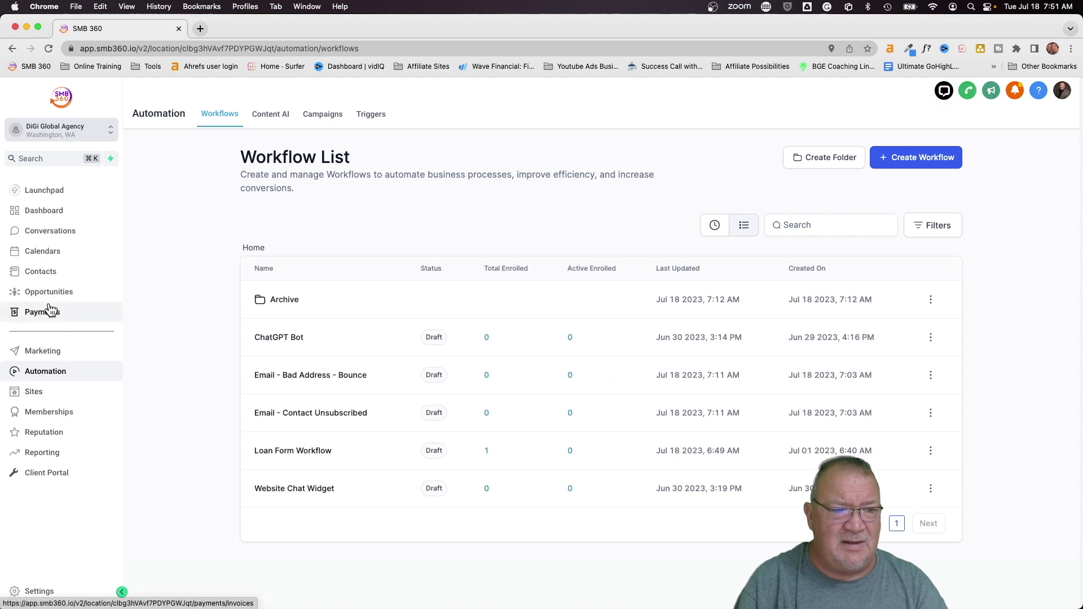
pyautogui.click(40, 271)
pyautogui.click(257, 296)
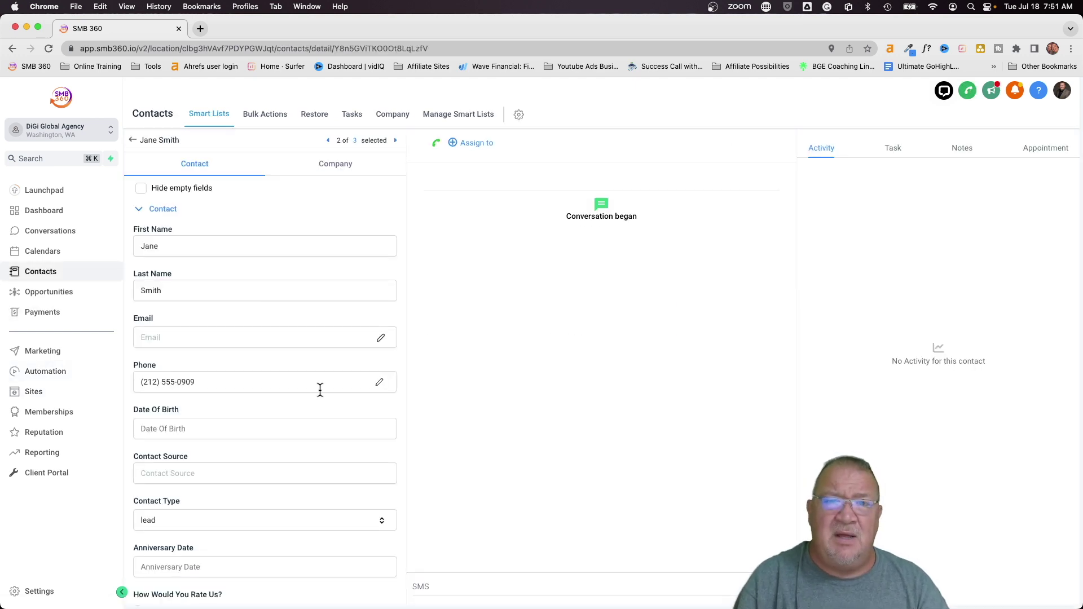
pyautogui.scroll(-5, 320, 391)
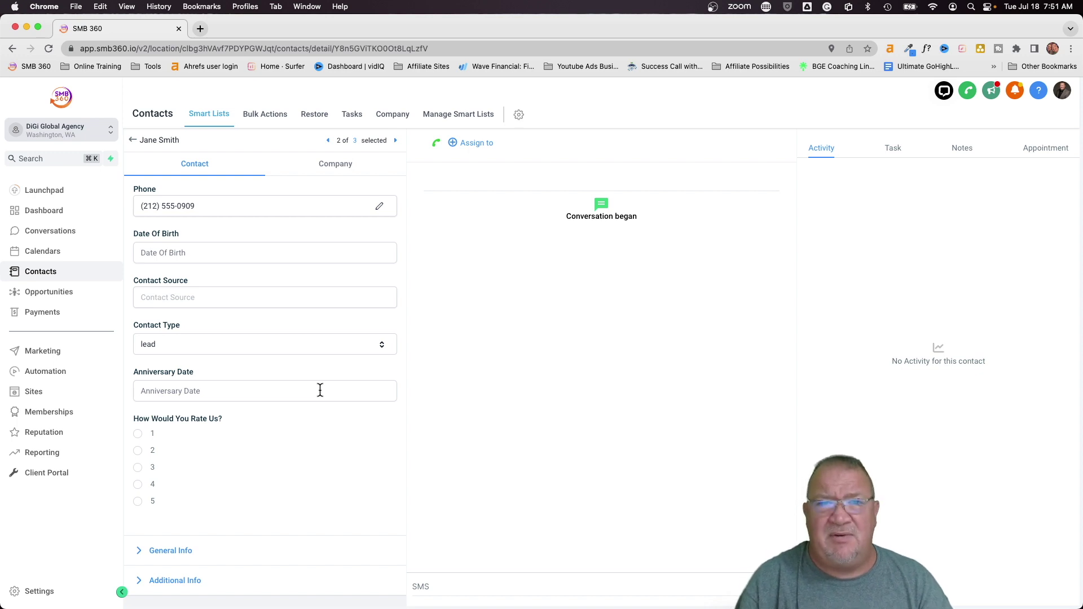
pyautogui.scroll(-12, 319, 392)
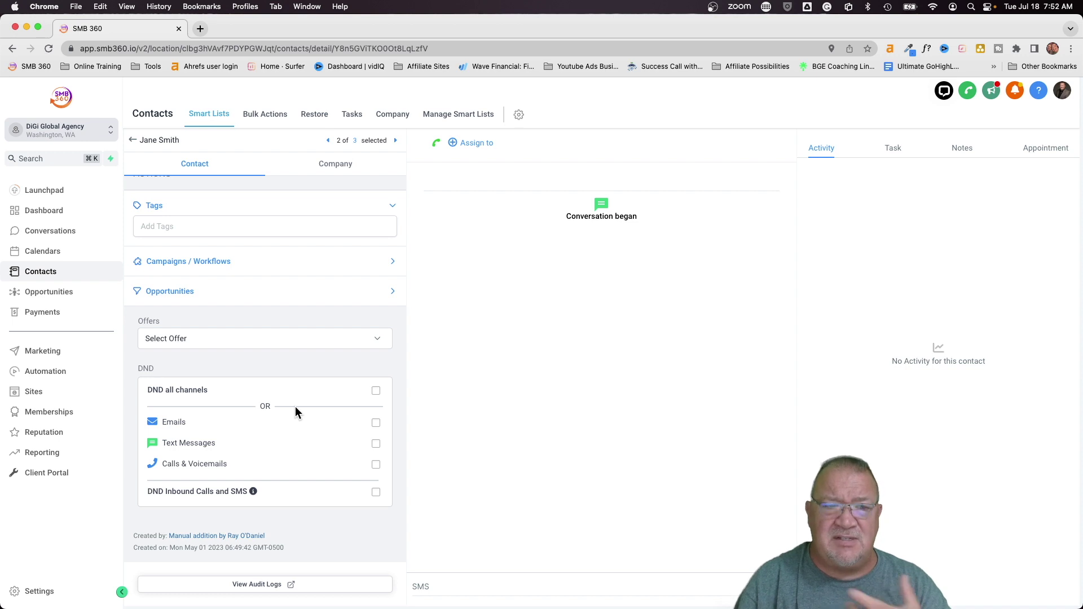
pyautogui.click(377, 466)
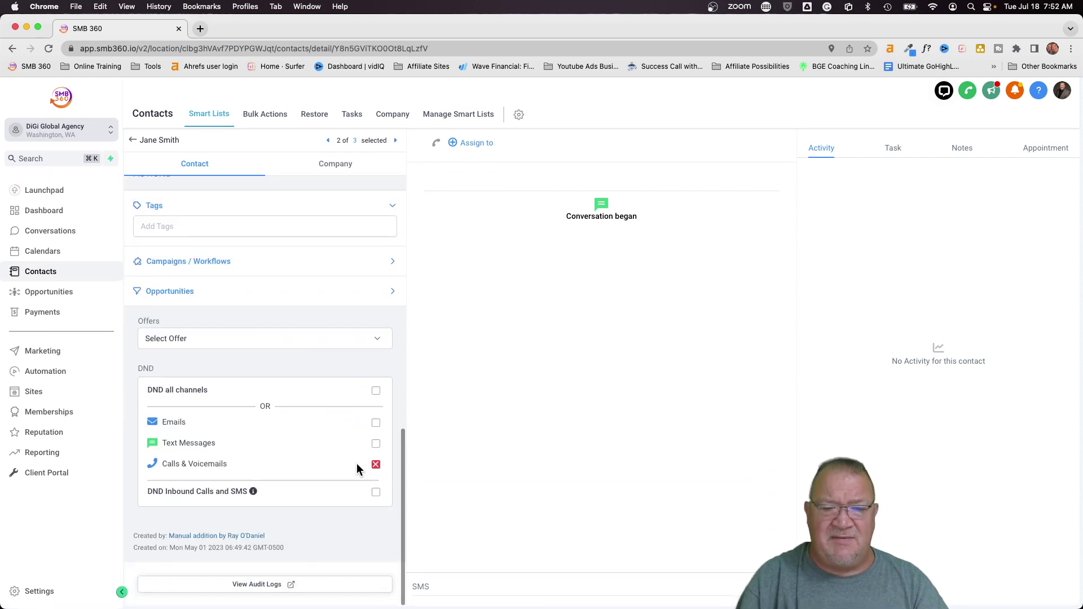
pyautogui.click(133, 141)
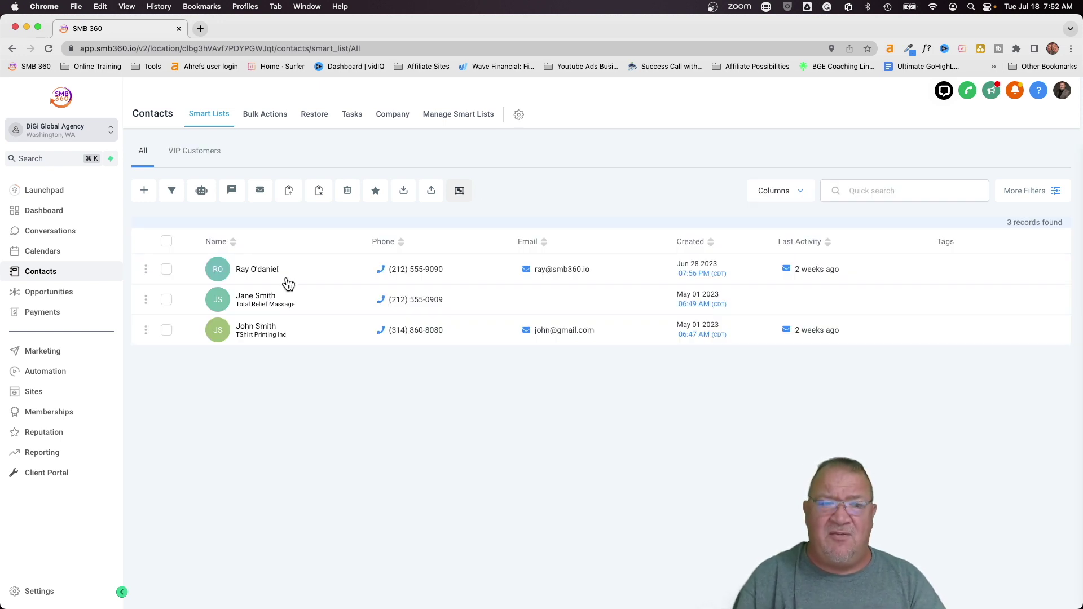
# Step: Reopen the second contact with DND on for Emails and Calls & Voicemails, then reset the zoom
pyautogui.click(258, 298)
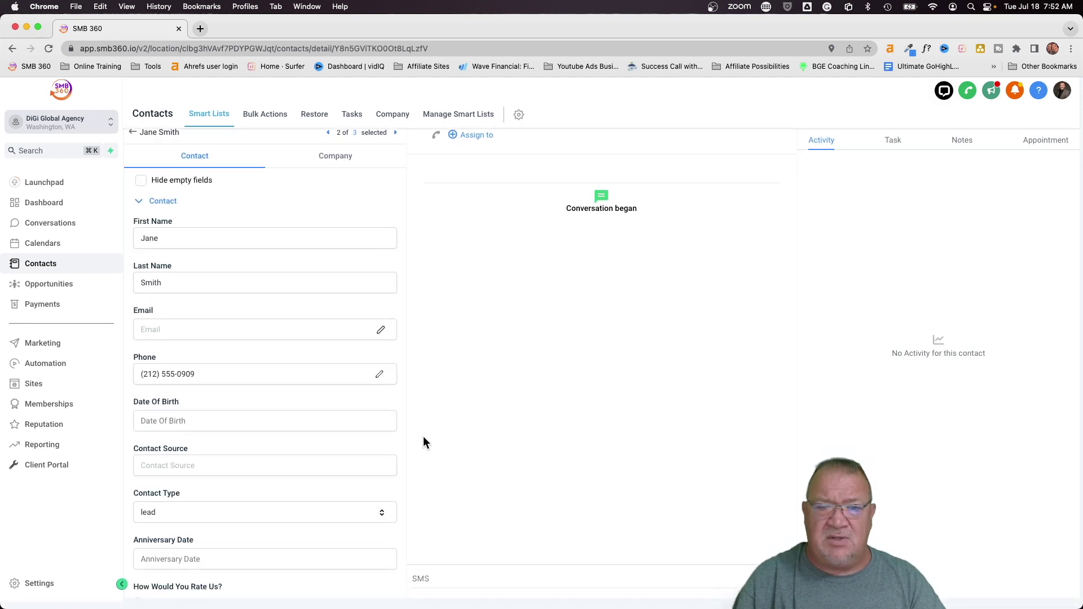
pyautogui.scroll(-15, 361, 469)
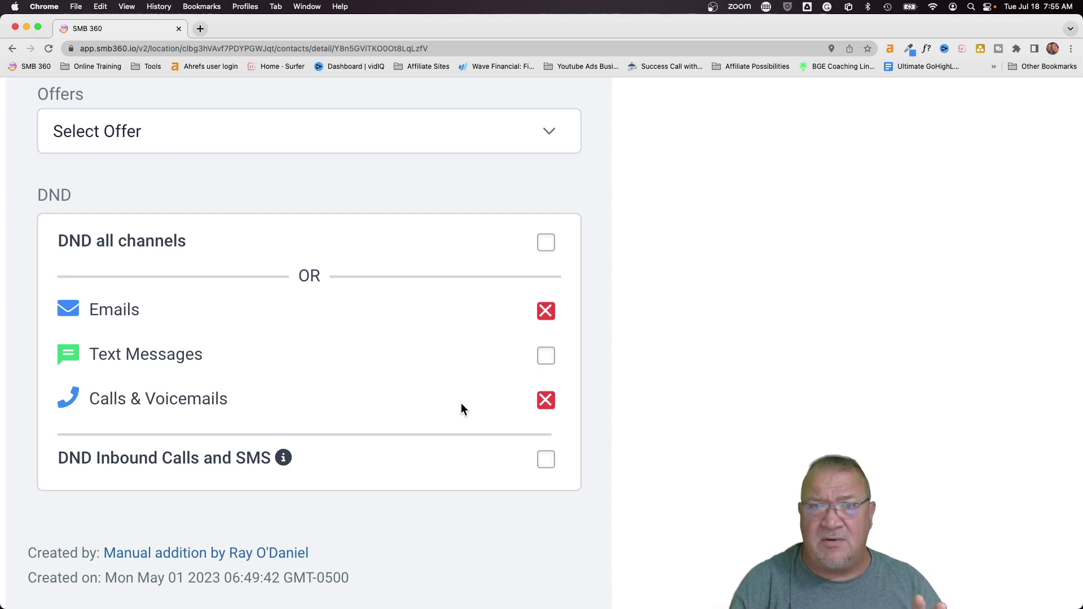
pyautogui.press('super+0')
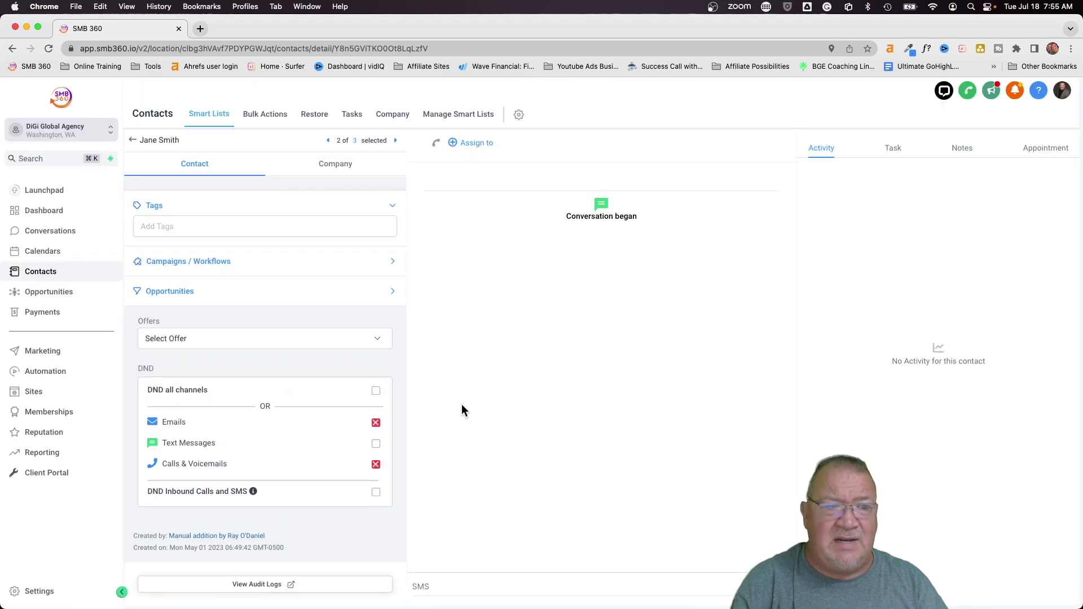
# Step: In Email - Contact Unsubscribed, preview a Remove From All Workflows action above the Note, then discard it
pyautogui.click(46, 371)
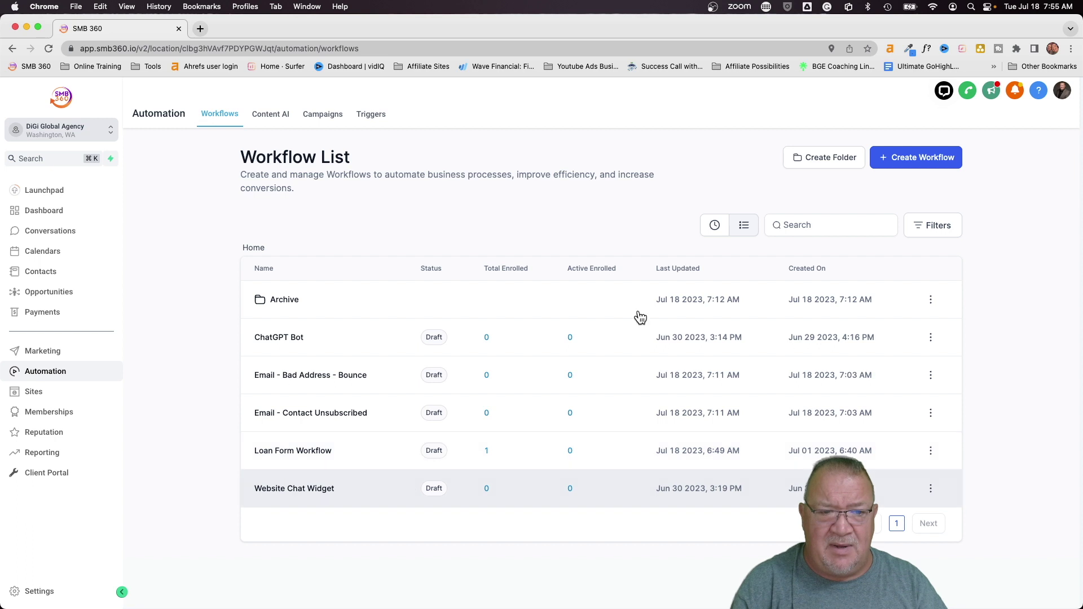
pyautogui.click(324, 413)
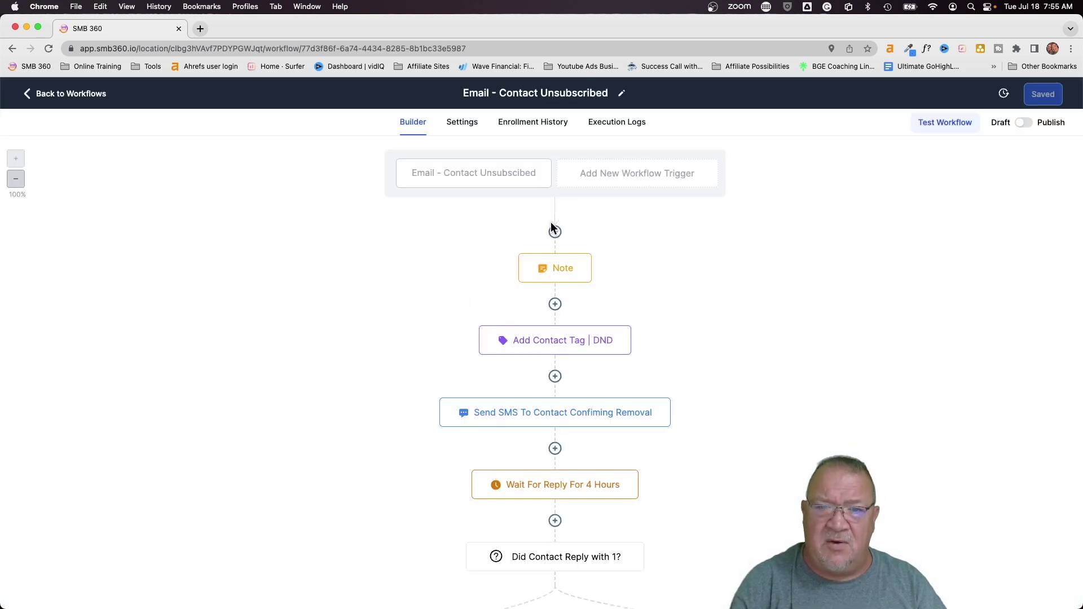
pyautogui.click(554, 224)
pyautogui.write('wo')
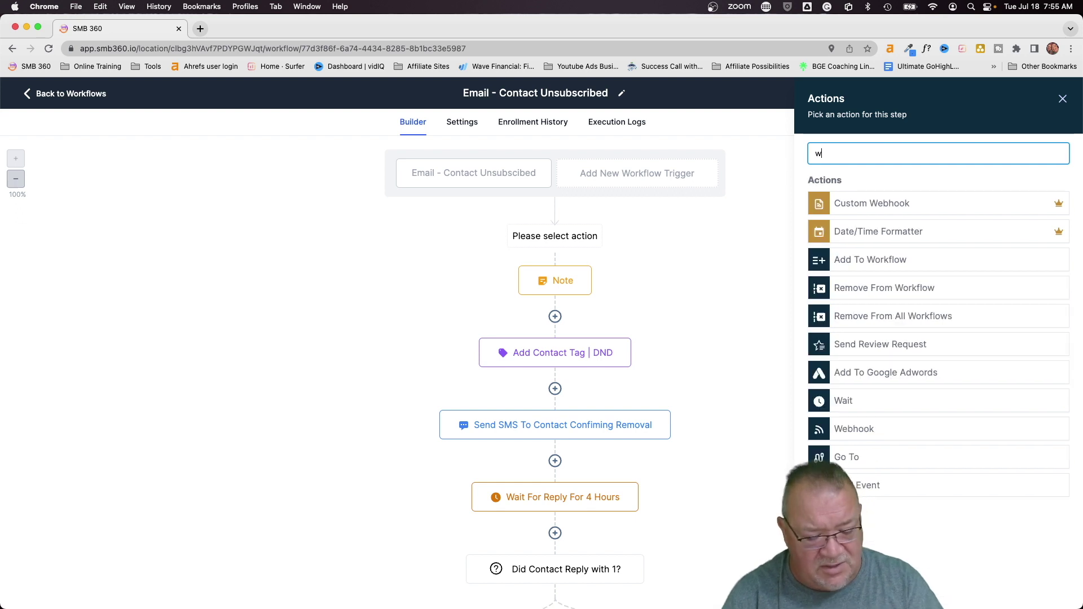
pyautogui.write('r')
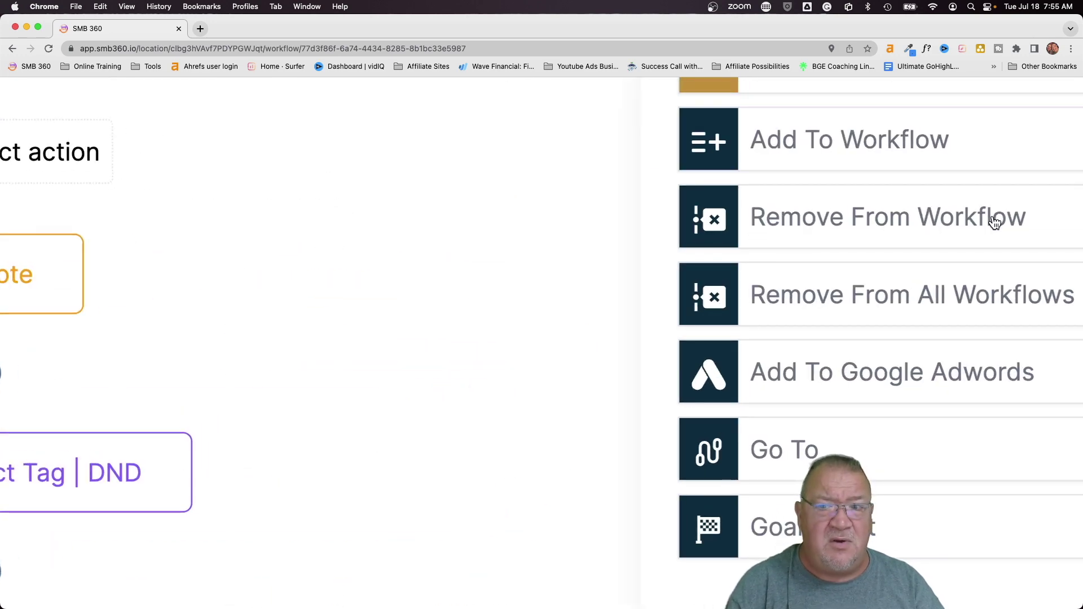
pyautogui.click(879, 299)
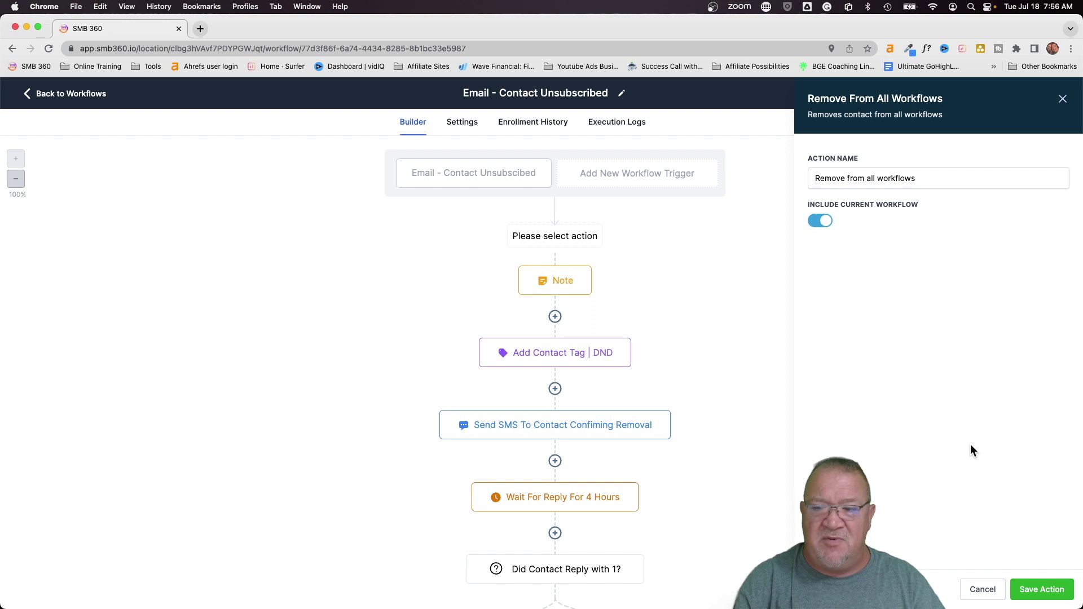
pyautogui.click(973, 588)
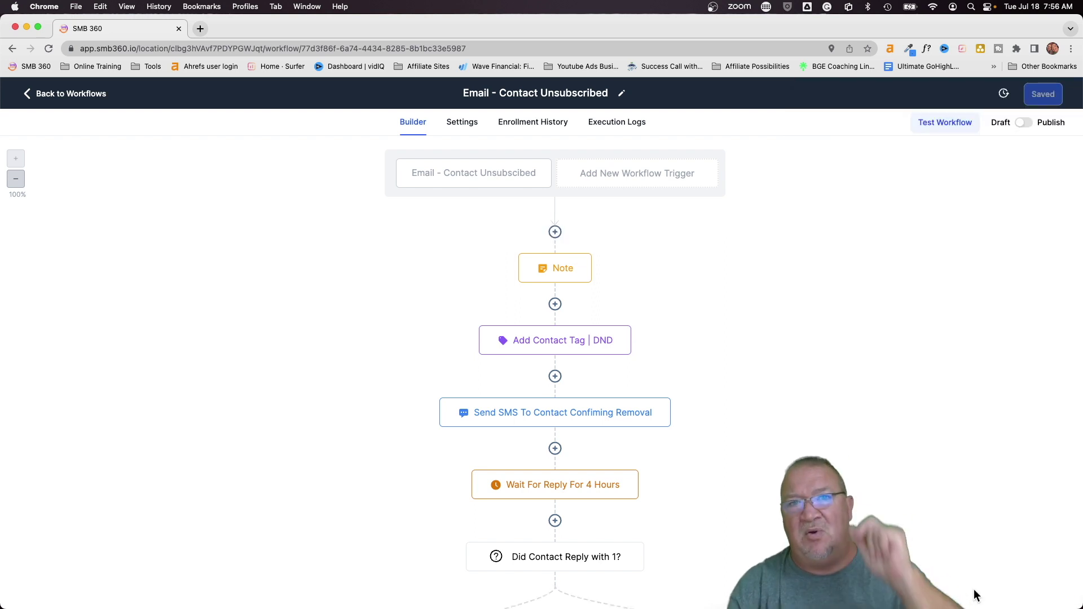